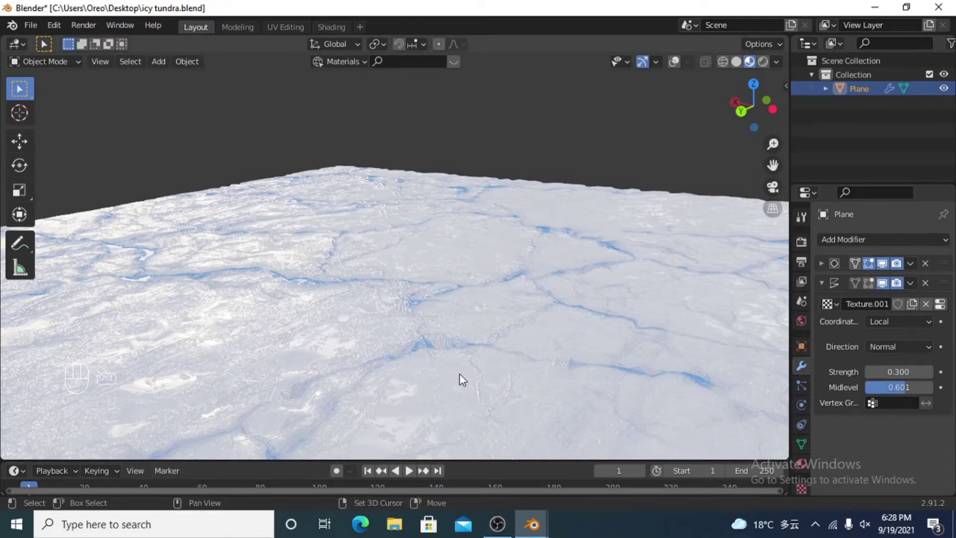
Show the BlenderKit asset bar and search its materials for 'marble'
{"action": "middle_click_drag", "start_coordinate": [459, 375], "coordinate": [426, 352]}
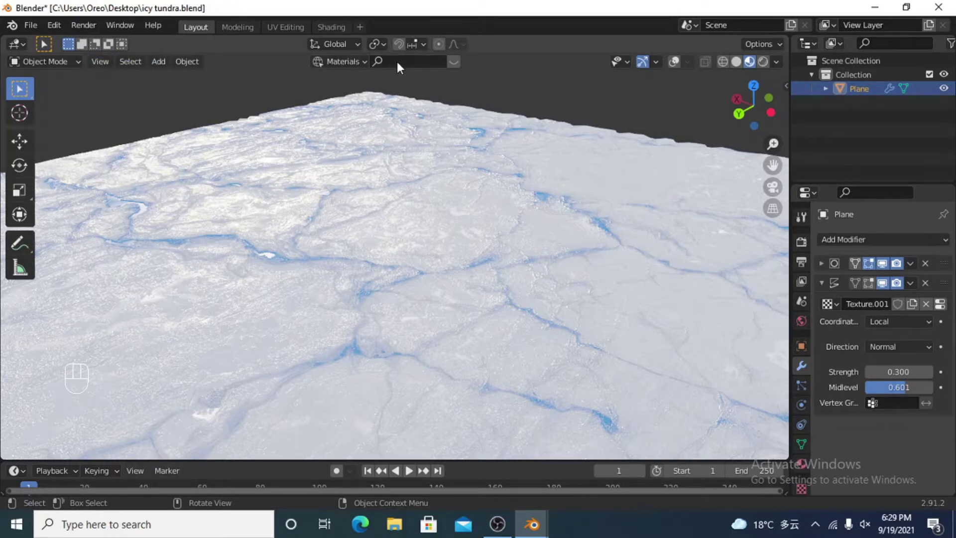
{"action": "left_click", "coordinate": [453, 61]}
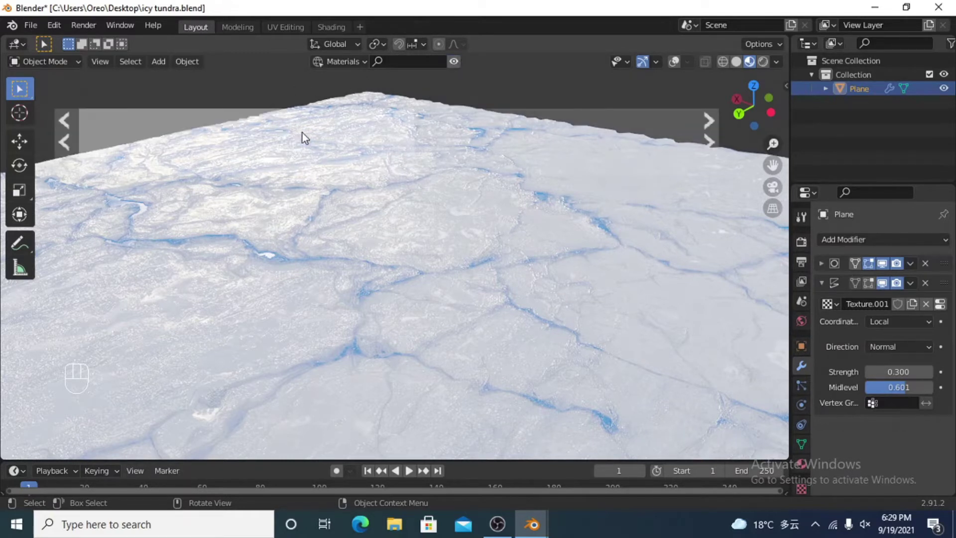
{"action": "left_click", "coordinate": [419, 63]}
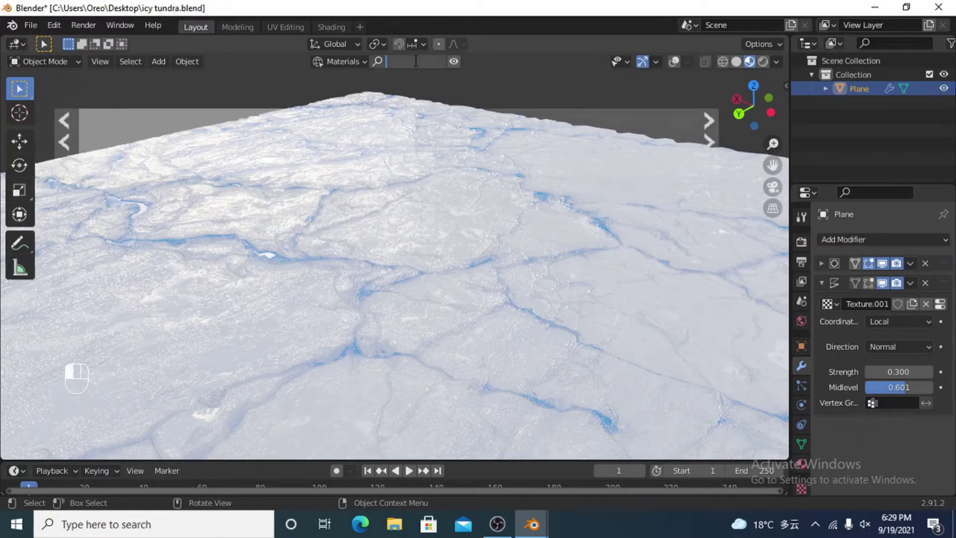
{"action": "type", "text": "marble"}
{"action": "key", "text": "BackSpace"}
{"action": "type", "text": "le"}
{"action": "key", "text": "Return"}
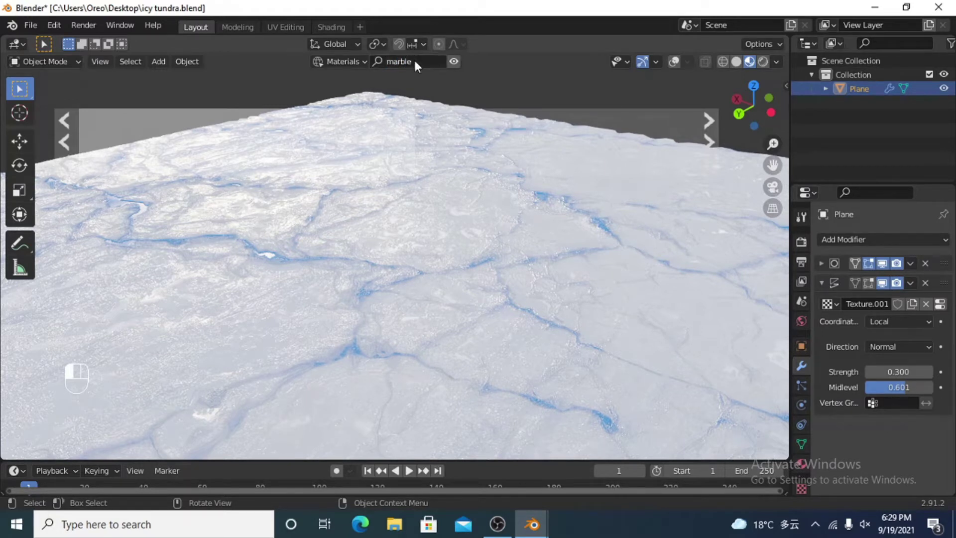
Confirm the BlenderKit add-on is enabled by searching 'blend' in Preferences > Add-ons, then close Preferences
{"action": "left_click", "coordinate": [53, 25]}
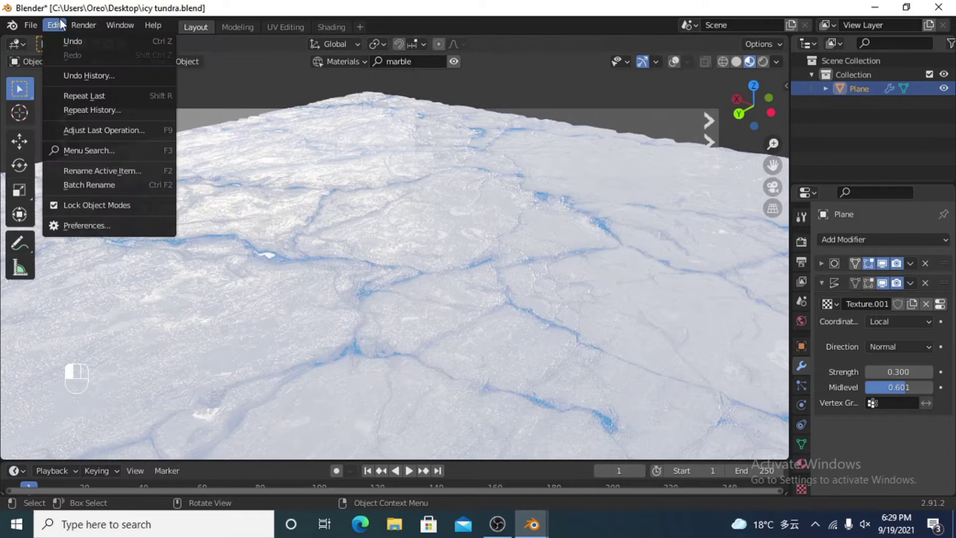
{"action": "left_click", "coordinate": [93, 222]}
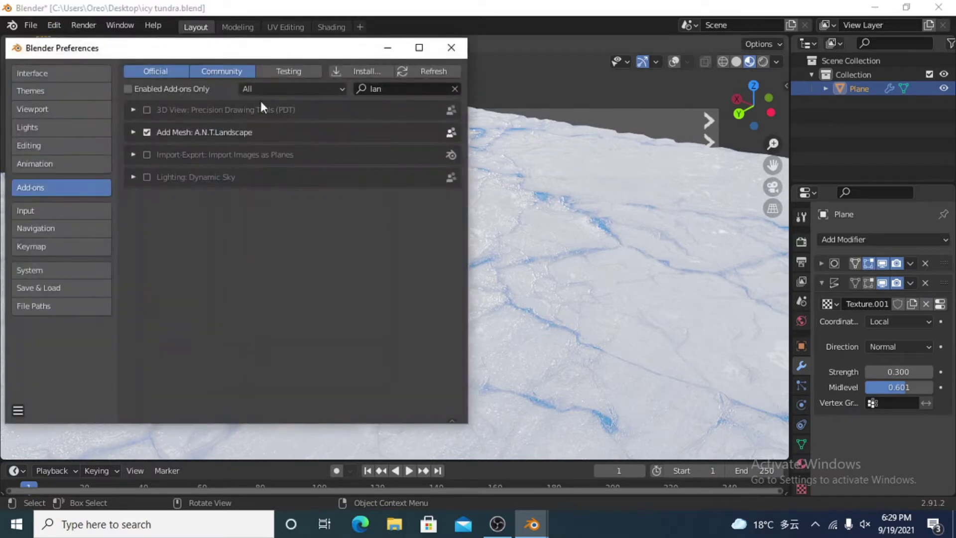
{"action": "left_click", "coordinate": [398, 89]}
{"action": "type", "text": "bl"}
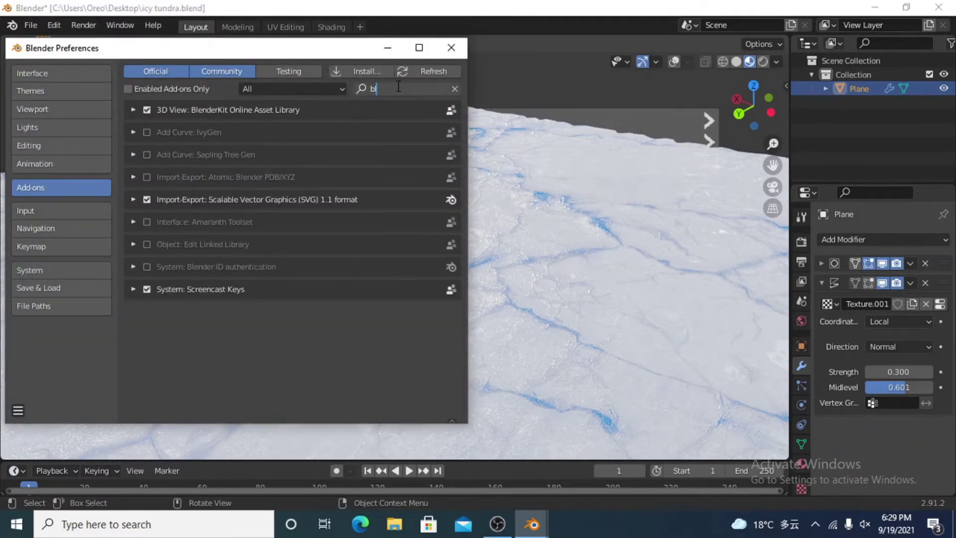
{"action": "type", "text": "endr"}
{"action": "key", "text": "BackSpace"}
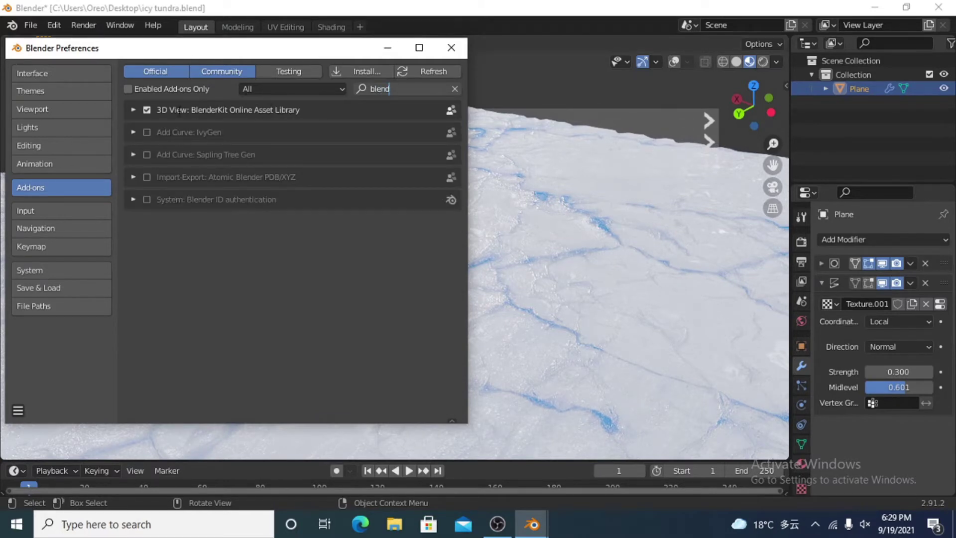
{"action": "left_click", "coordinate": [451, 47]}
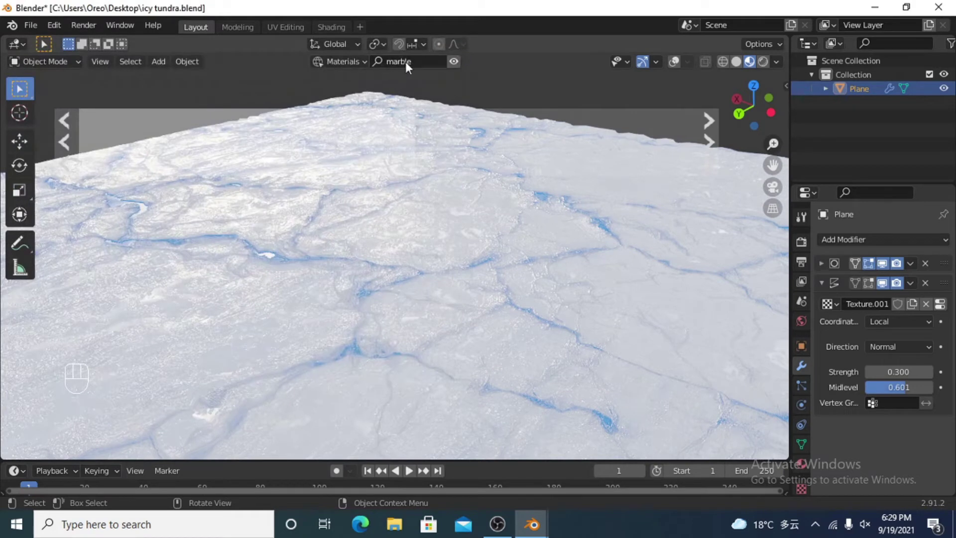
Set the BlenderKit asset type to Materials and hide the asset bar
{"action": "left_click", "coordinate": [358, 61]}
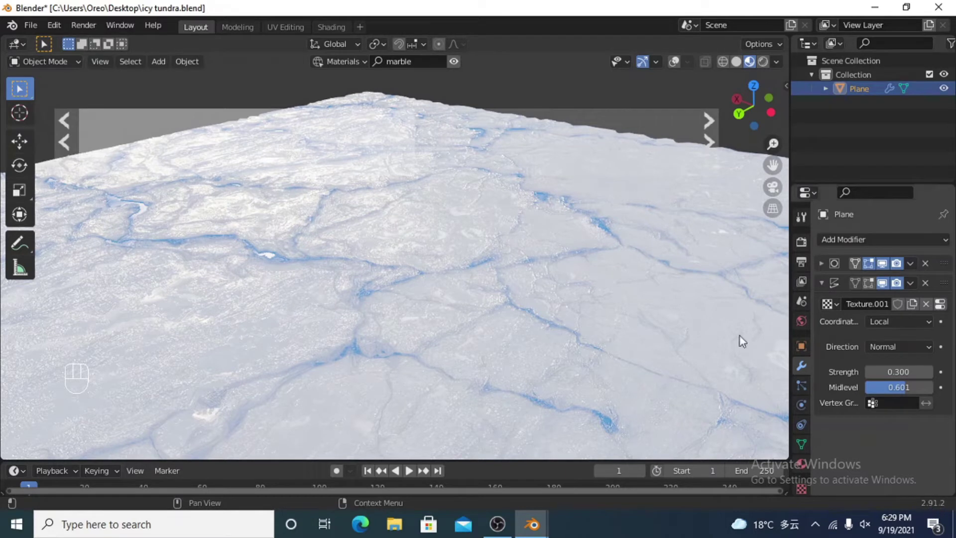
{"action": "left_click", "coordinate": [356, 62]}
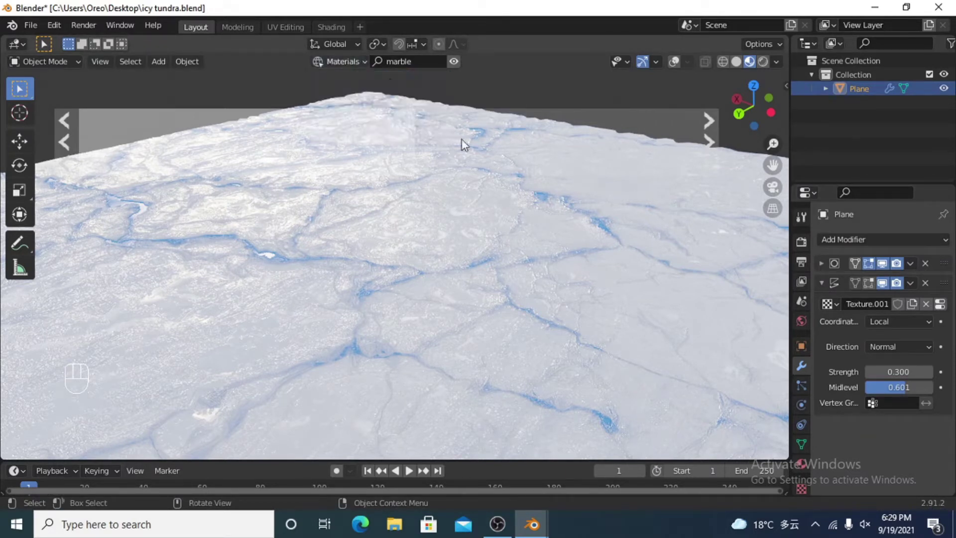
{"action": "left_click", "coordinate": [453, 62]}
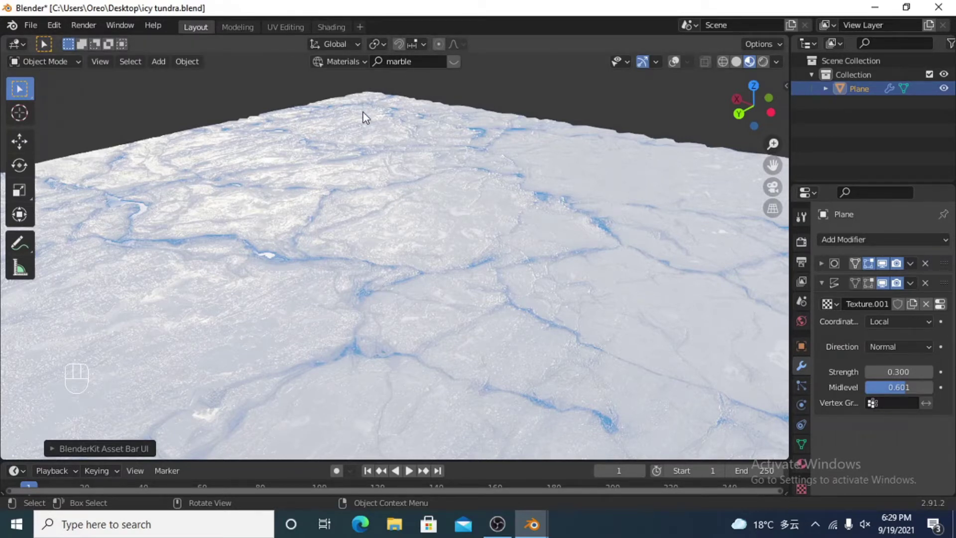
Switch the viewport to Solid shading with overlays turned on
{"action": "scroll", "coordinate": [416, 231], "scroll_direction": "down", "scroll_amount": 5}
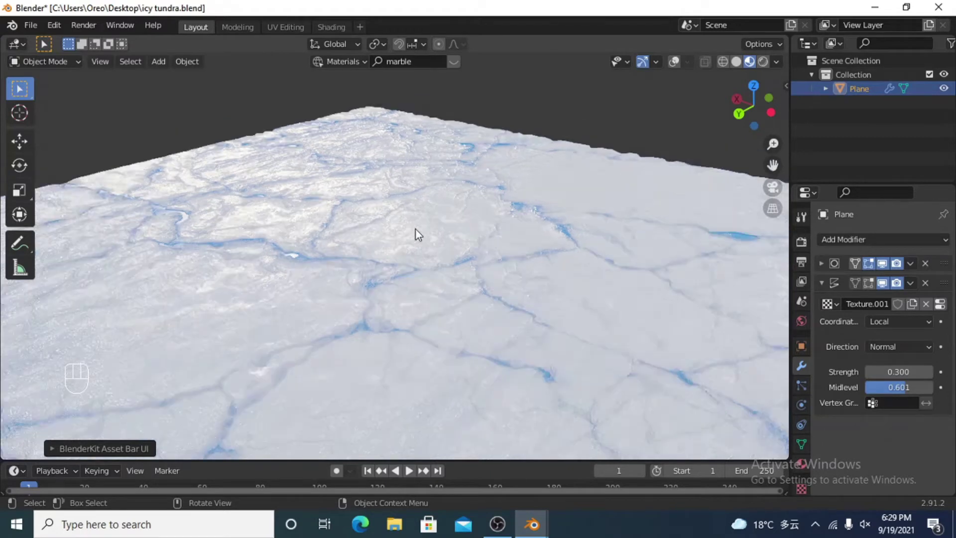
{"action": "left_click", "coordinate": [736, 61]}
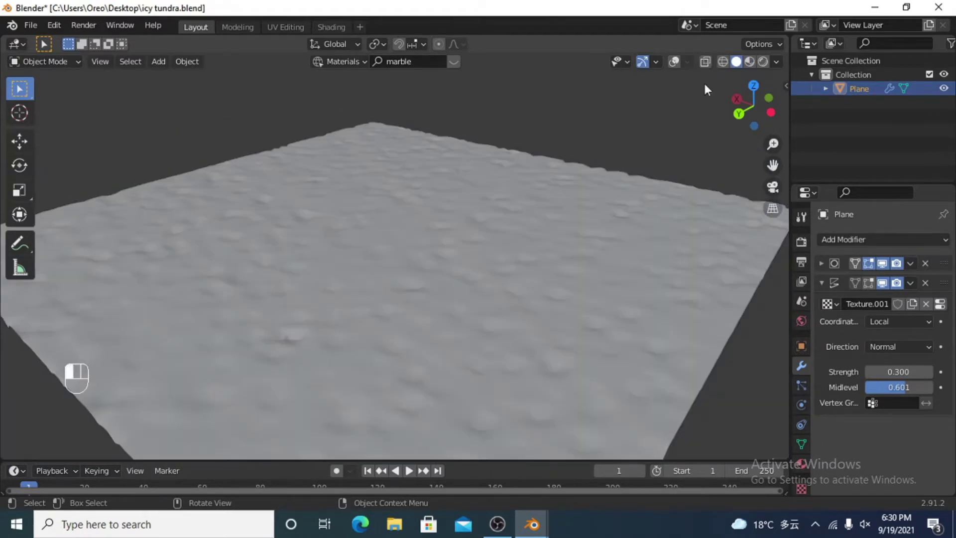
{"action": "left_click", "coordinate": [673, 62]}
View the plane's subdivided grid in Edit Mode, then return to Object Mode in Material Preview
{"action": "key", "text": "Tab"}
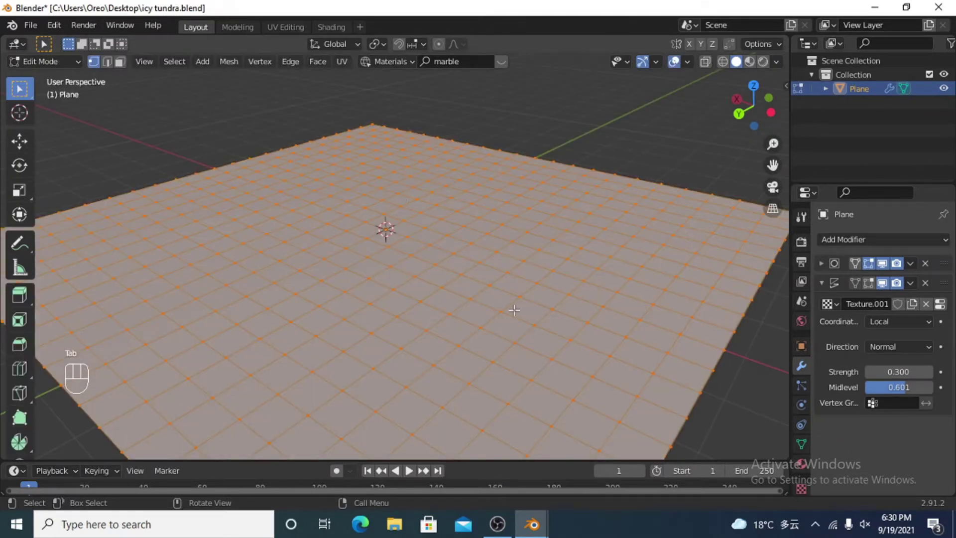
{"action": "left_click", "coordinate": [821, 263]}
{"action": "left_click", "coordinate": [821, 263]}
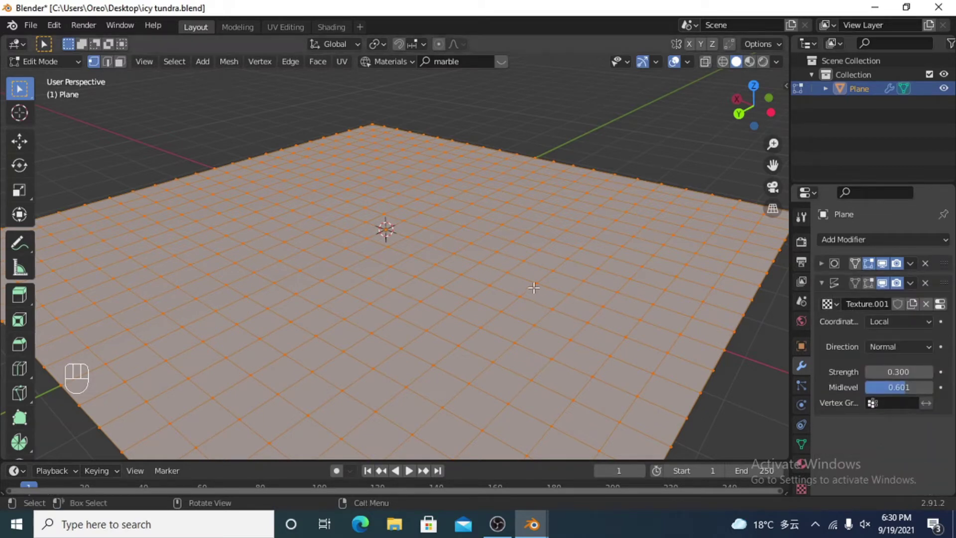
{"action": "key", "text": "Tab"}
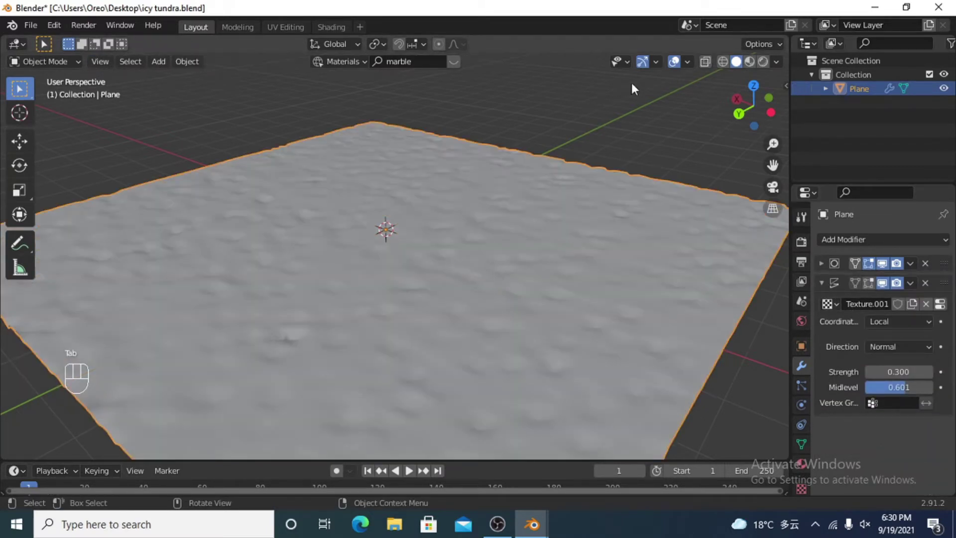
{"action": "left_click", "coordinate": [748, 61]}
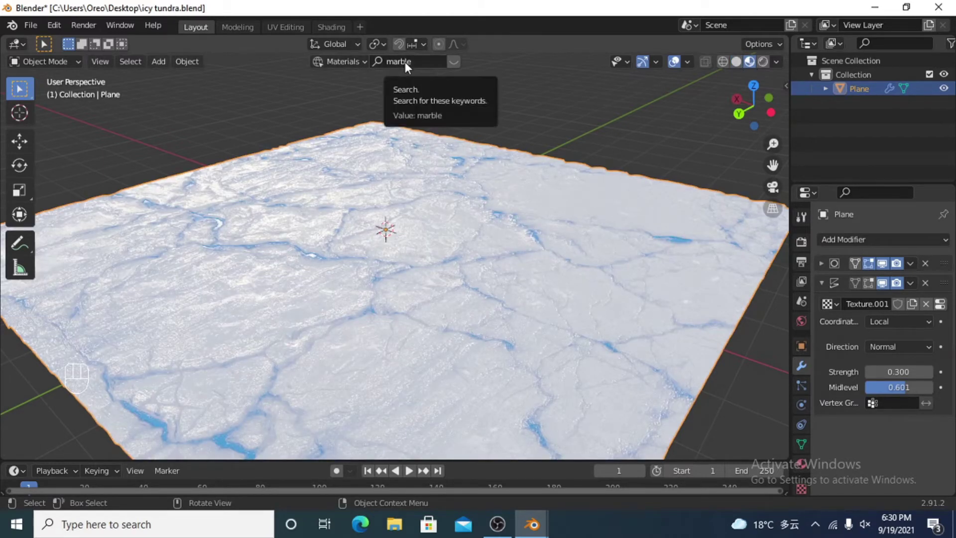
In the Shading workspace, detach the link feeding the ColorRamp Fac input
{"action": "left_click", "coordinate": [332, 27]}
{"action": "middle_click_drag", "start_coordinate": [357, 359], "coordinate": [494, 405]}
{"action": "middle_click_drag", "start_coordinate": [422, 391], "coordinate": [540, 446]}
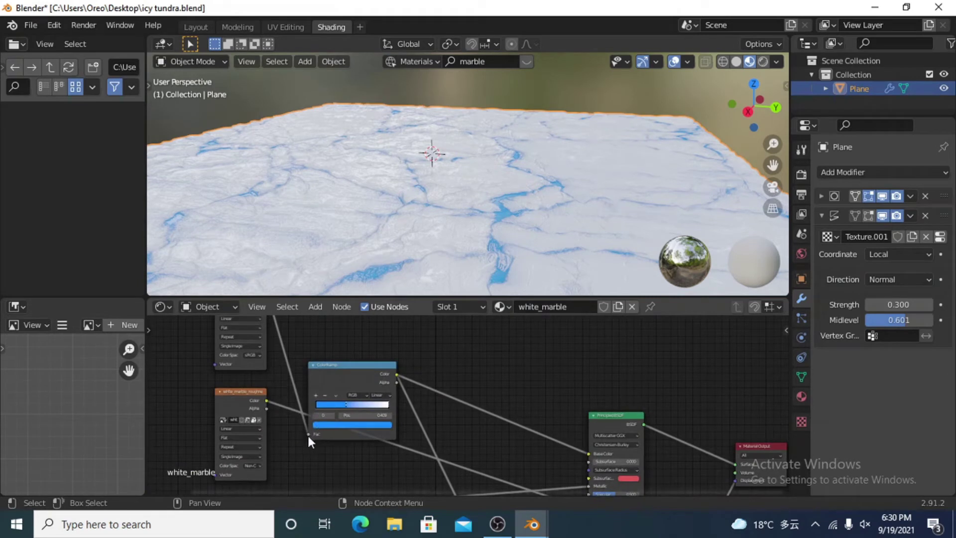
{"action": "left_click_drag", "start_coordinate": [306, 433], "coordinate": [588, 453]}
Disconnect Bump from the BSDF Normal and Displacement from the Material Output
{"action": "middle_click_drag", "start_coordinate": [562, 387], "coordinate": [498, 243]}
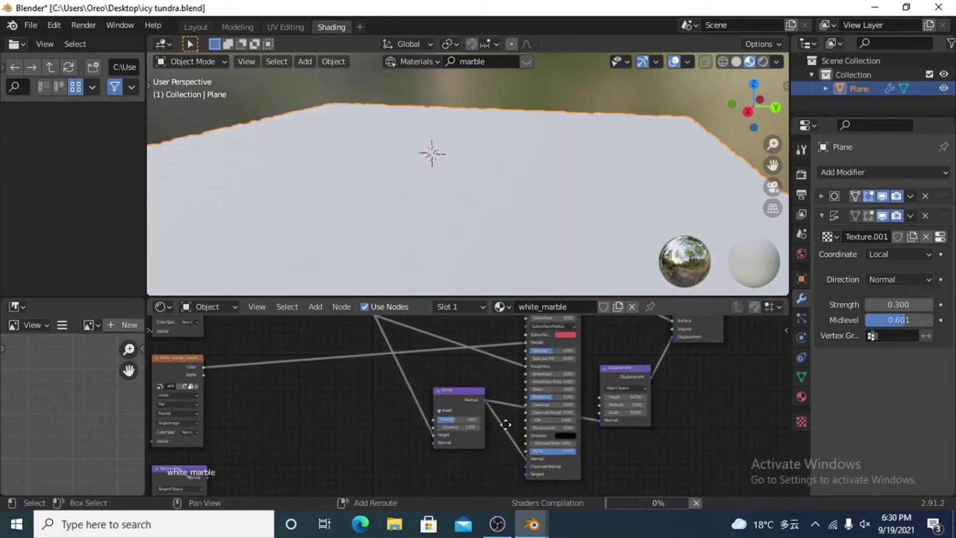
{"action": "left_click_drag", "start_coordinate": [525, 457], "coordinate": [513, 433]}
{"action": "left_click_drag", "start_coordinate": [672, 339], "coordinate": [658, 339]}
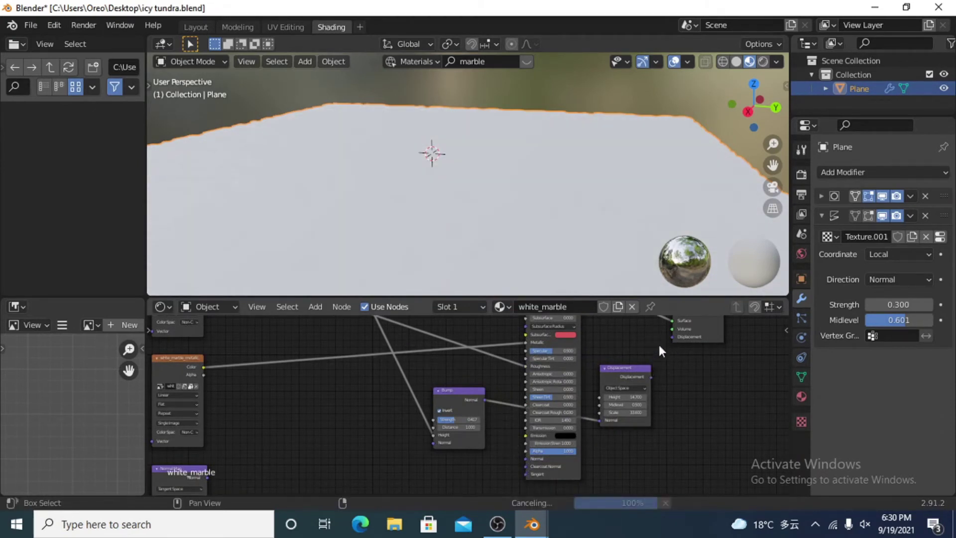
{"action": "middle_click_drag", "start_coordinate": [454, 153], "coordinate": [476, 255]}
{"action": "middle_click_drag", "start_coordinate": [457, 318], "coordinate": [483, 472]}
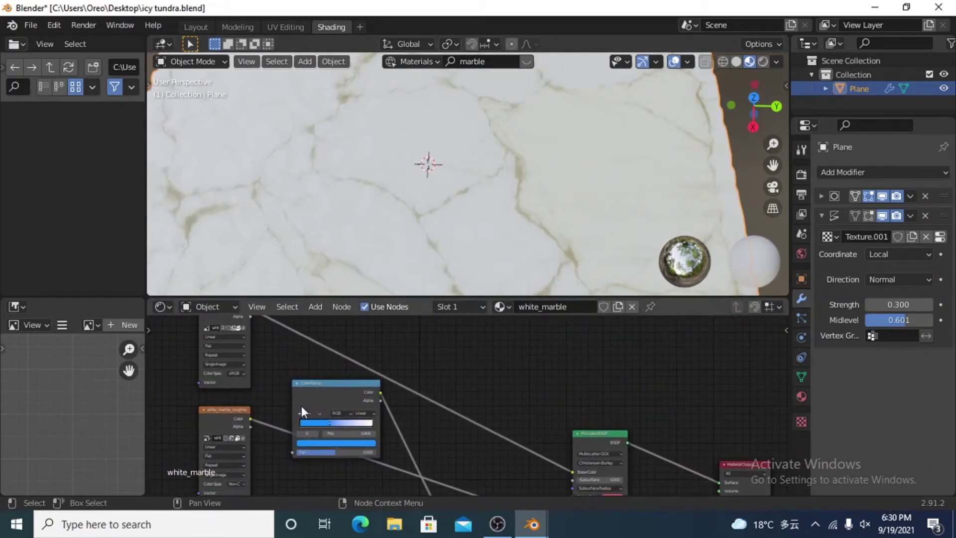
{"action": "scroll", "coordinate": [262, 379], "scroll_direction": "down", "scroll_amount": 3}
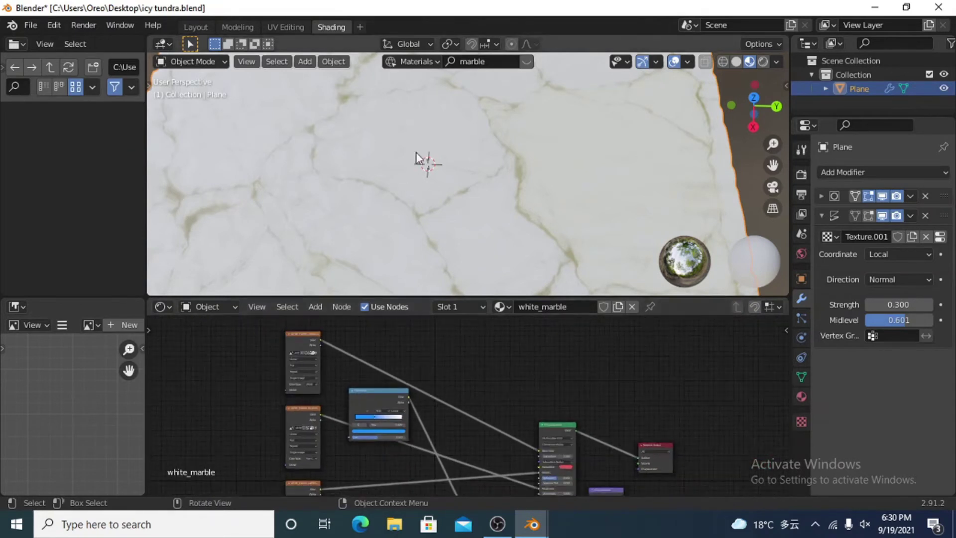
{"action": "middle_click_drag", "start_coordinate": [335, 395], "coordinate": [365, 388]}
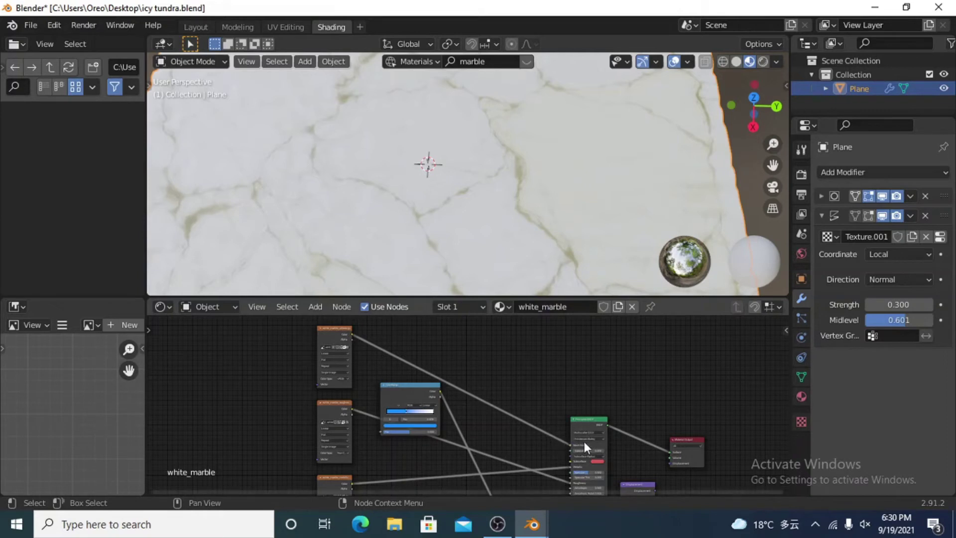
Link the ColorRamp Color into Base Color and slide the left stop right for more blue
{"action": "scroll", "coordinate": [580, 448], "scroll_direction": "up", "scroll_amount": 3}
{"action": "middle_click_drag", "start_coordinate": [607, 443], "coordinate": [591, 432]}
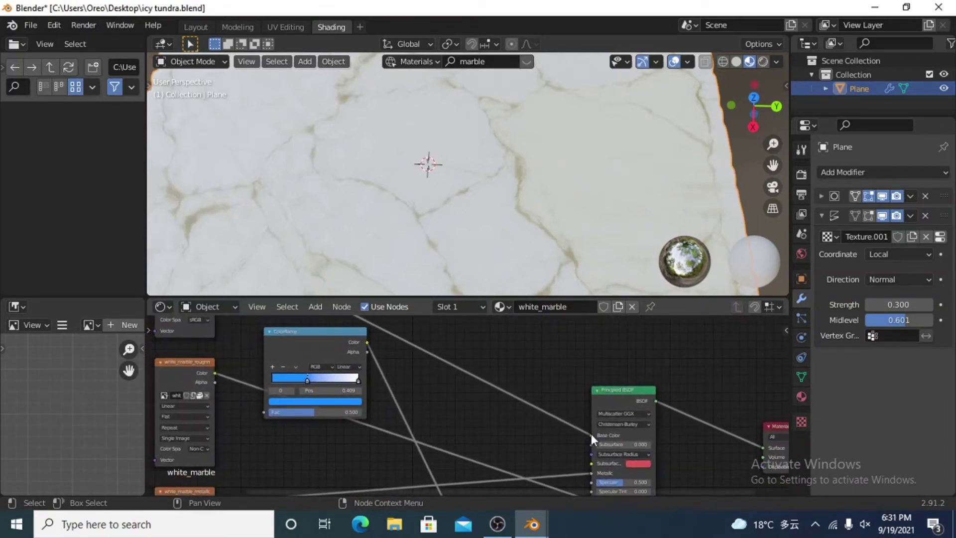
{"action": "left_click_drag", "start_coordinate": [591, 432], "coordinate": [262, 413]}
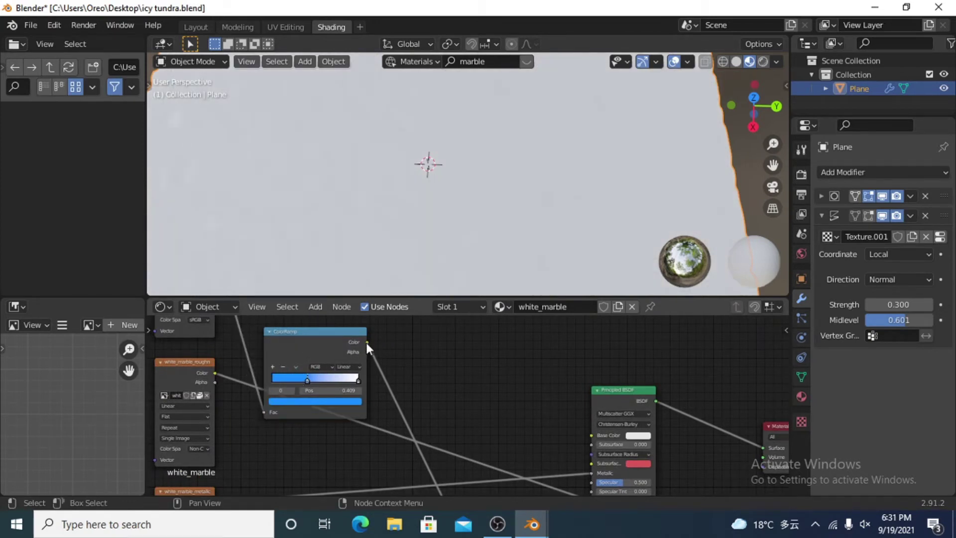
{"action": "left_click_drag", "start_coordinate": [367, 342], "coordinate": [591, 435]}
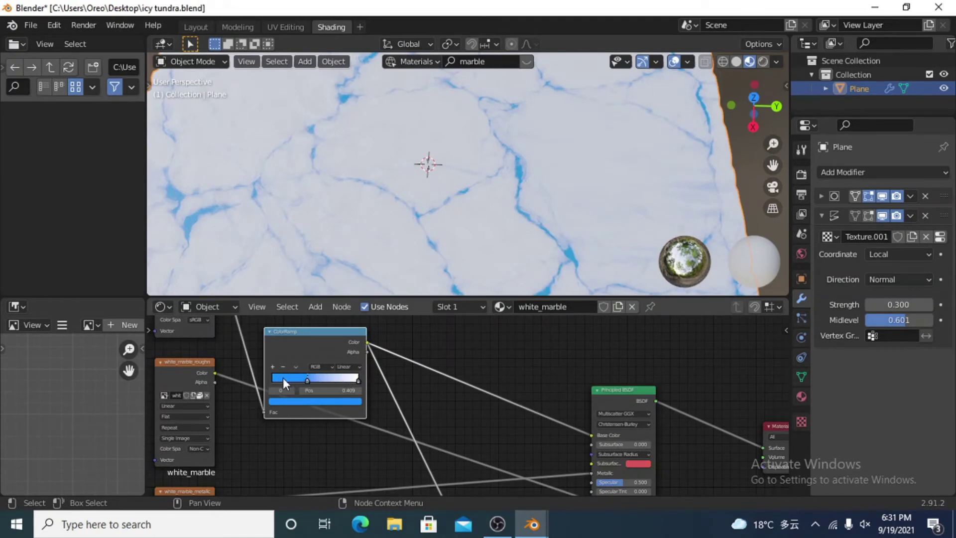
{"action": "mouse_move", "coordinate": [305, 381]}
{"action": "left_mouse_down"}
{"action": "mouse_move", "coordinate": [354, 381]}
{"action": "mouse_move", "coordinate": [310, 378]}
{"action": "left_mouse_up"}
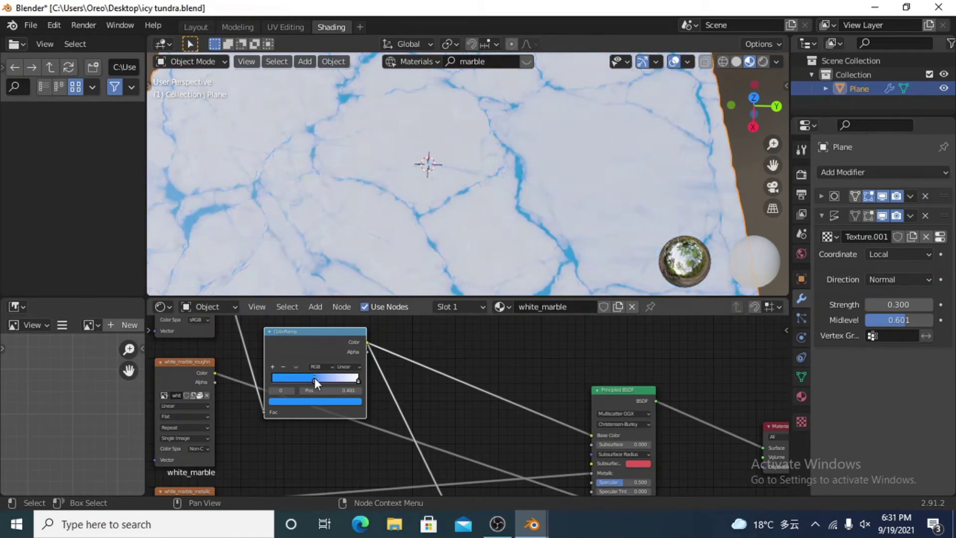
Enlarge the Shader Editor and connect the Bump output to the Principled BSDF Normal
{"action": "middle_click_drag", "start_coordinate": [487, 424], "coordinate": [418, 416]}
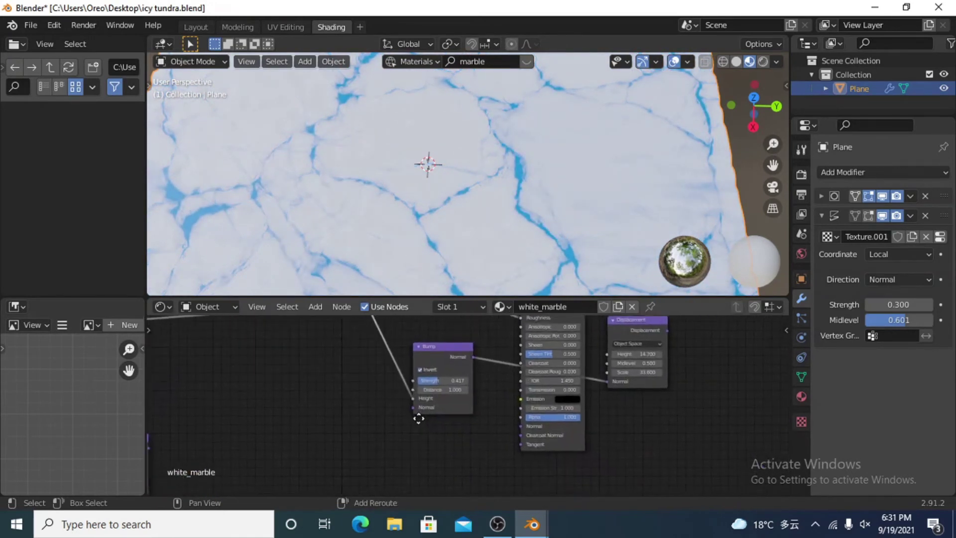
{"action": "middle_click_drag", "start_coordinate": [463, 373], "coordinate": [475, 411]}
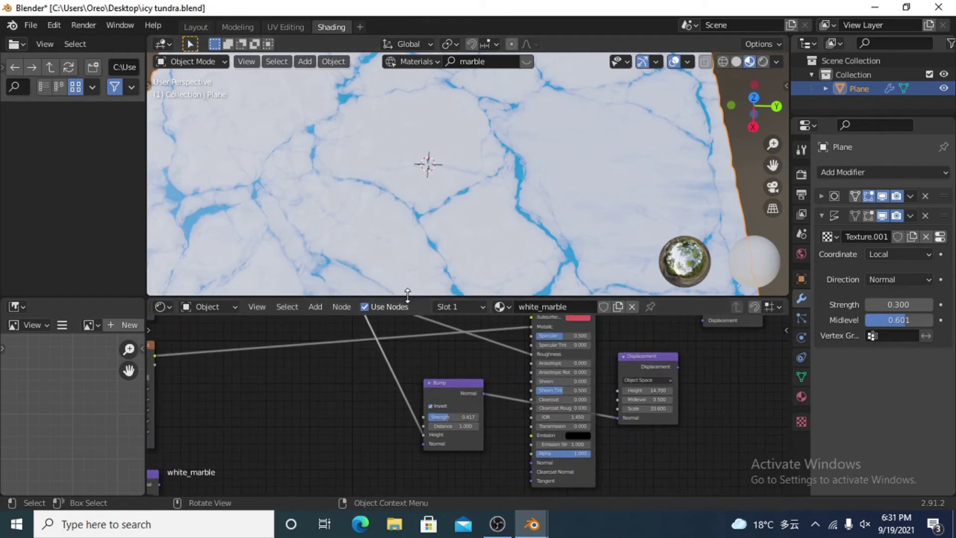
{"action": "left_click_drag", "start_coordinate": [407, 293], "coordinate": [409, 221]}
{"action": "middle_click_drag", "start_coordinate": [374, 326], "coordinate": [413, 341]}
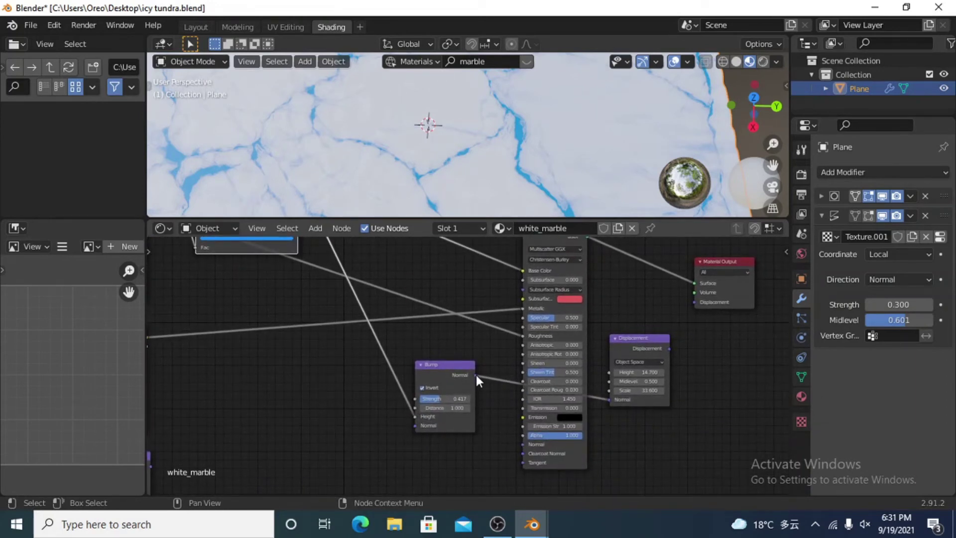
{"action": "left_click_drag", "start_coordinate": [476, 375], "coordinate": [522, 444]}
Connect the Displacement node output to the Material Output's Displacement input
{"action": "middle_click_drag", "start_coordinate": [523, 159], "coordinate": [513, 96]}
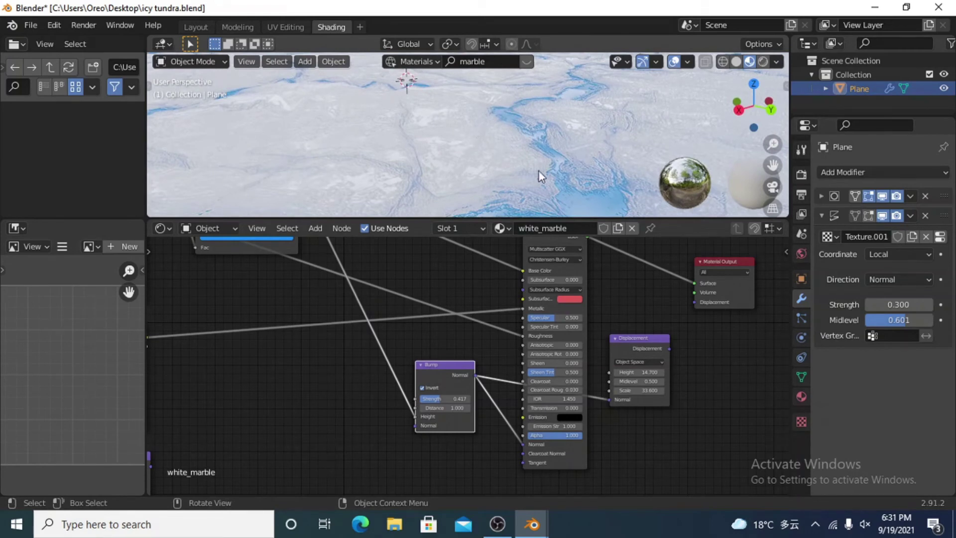
{"action": "scroll", "coordinate": [539, 172], "scroll_direction": "up", "scroll_amount": 4}
{"action": "scroll", "coordinate": [535, 163], "scroll_direction": "down", "scroll_amount": 4}
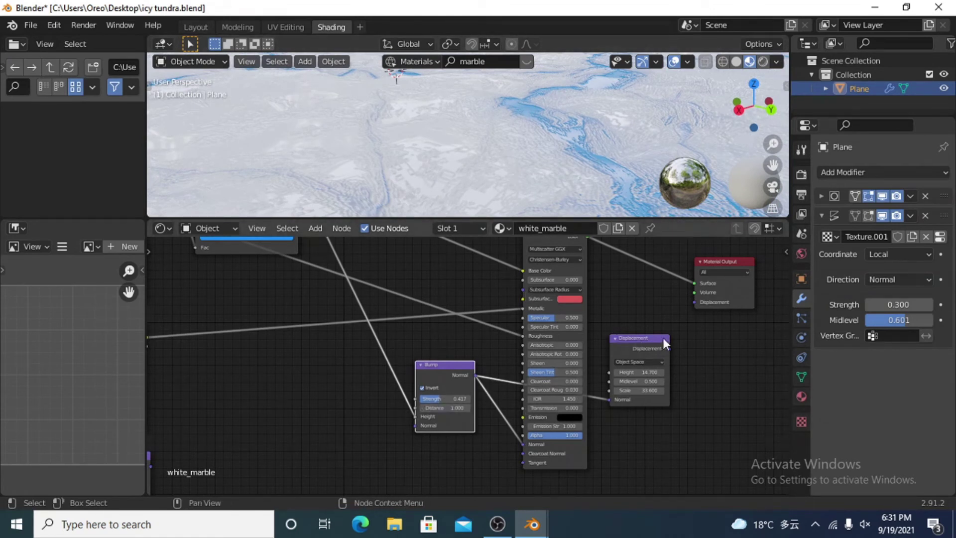
{"action": "left_click_drag", "start_coordinate": [670, 348], "coordinate": [704, 294]}
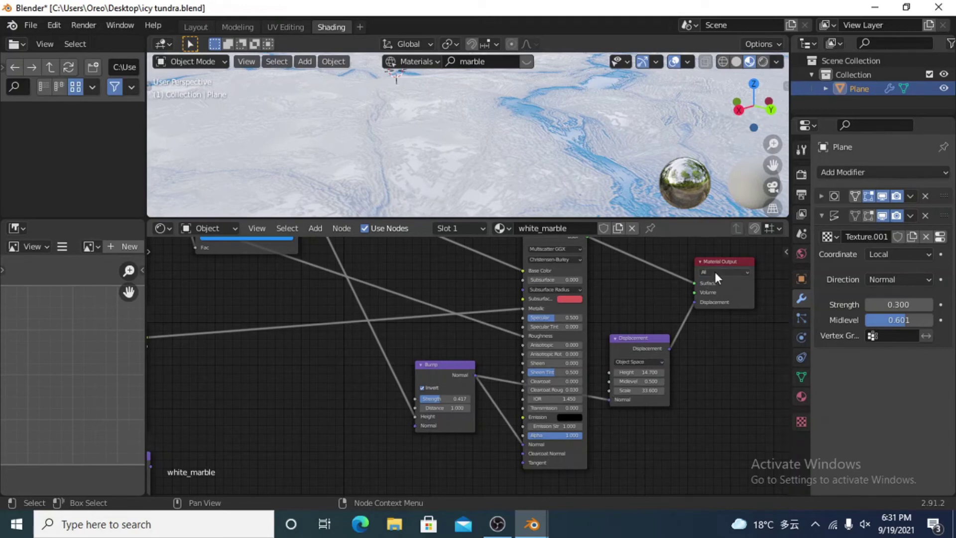
In Layout, set Texture.001's image to white_marble_albedo.jpg and return to the Modifier properties
{"action": "left_click", "coordinate": [196, 27]}
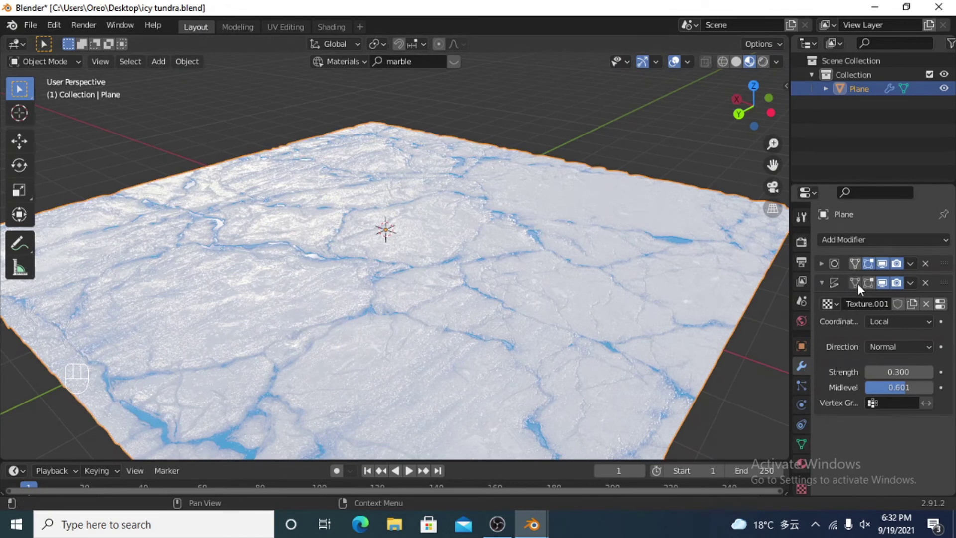
{"action": "left_click", "coordinate": [800, 488]}
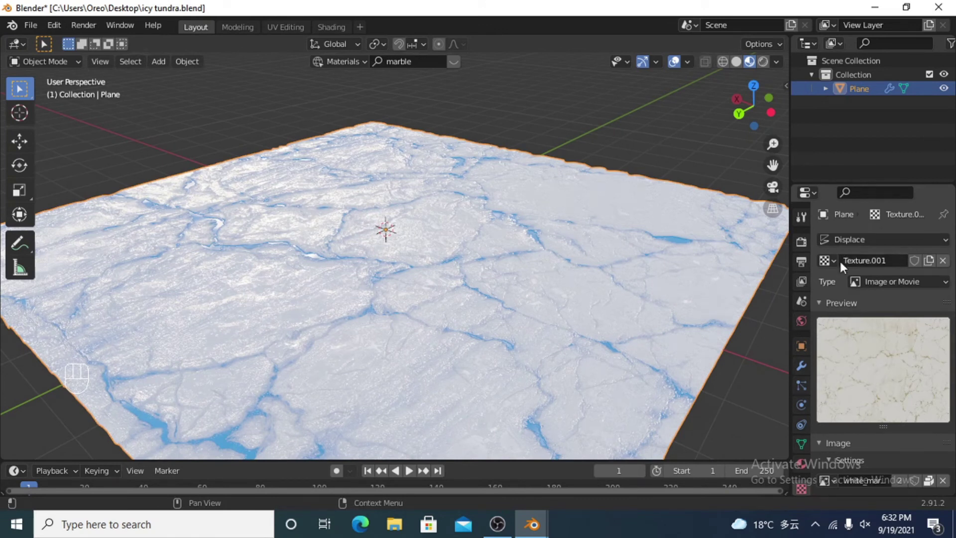
{"action": "scroll", "coordinate": [896, 344], "scroll_direction": "down", "scroll_amount": 1}
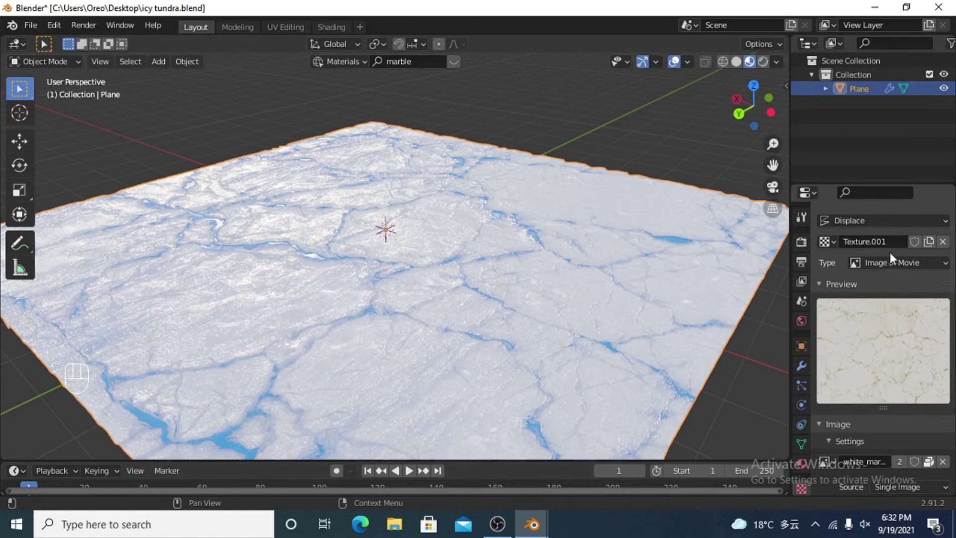
{"action": "scroll", "coordinate": [900, 264], "scroll_direction": "down", "scroll_amount": 2}
{"action": "scroll", "coordinate": [874, 314], "scroll_direction": "down", "scroll_amount": 2}
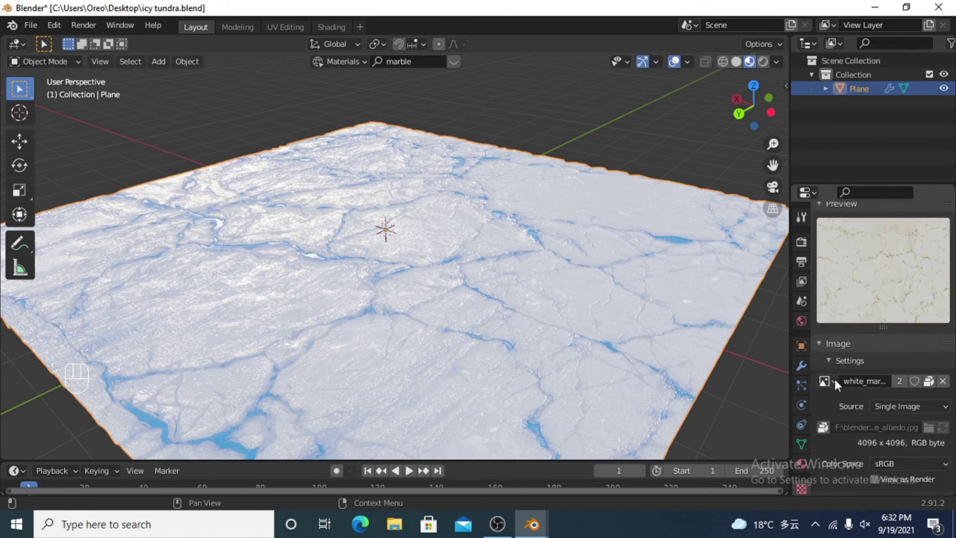
{"action": "left_click", "coordinate": [835, 380]}
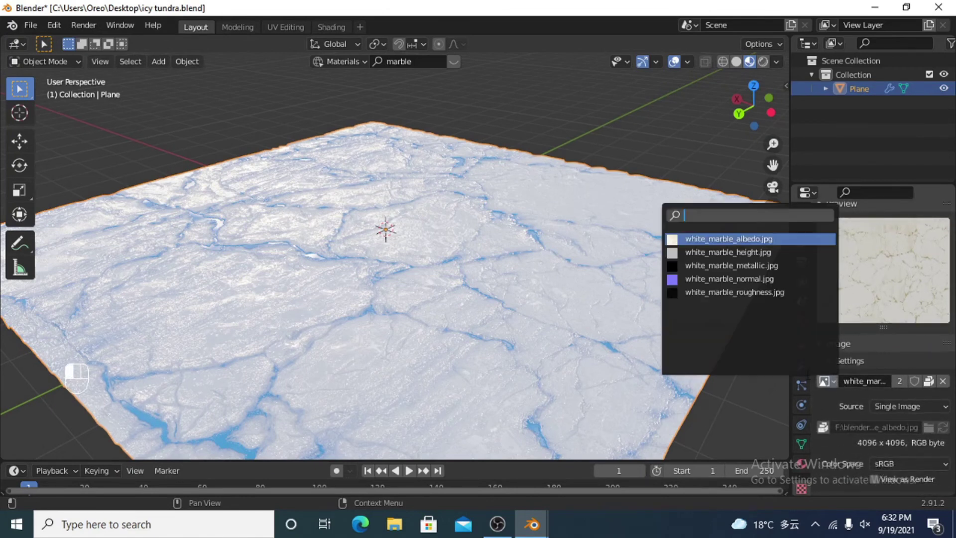
{"action": "left_click", "coordinate": [728, 239]}
{"action": "left_click", "coordinate": [801, 367]}
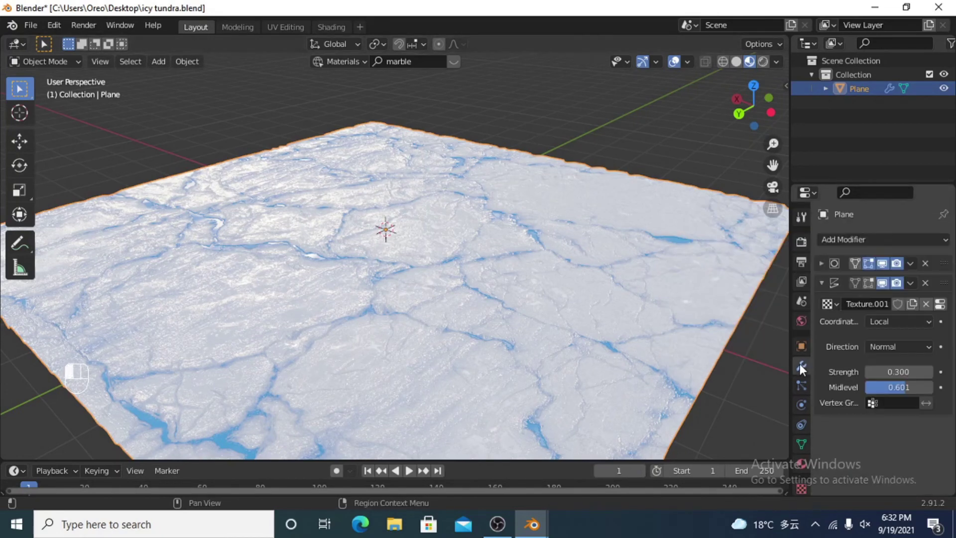
{"action": "middle_click_drag", "start_coordinate": [490, 298], "coordinate": [462, 271]}
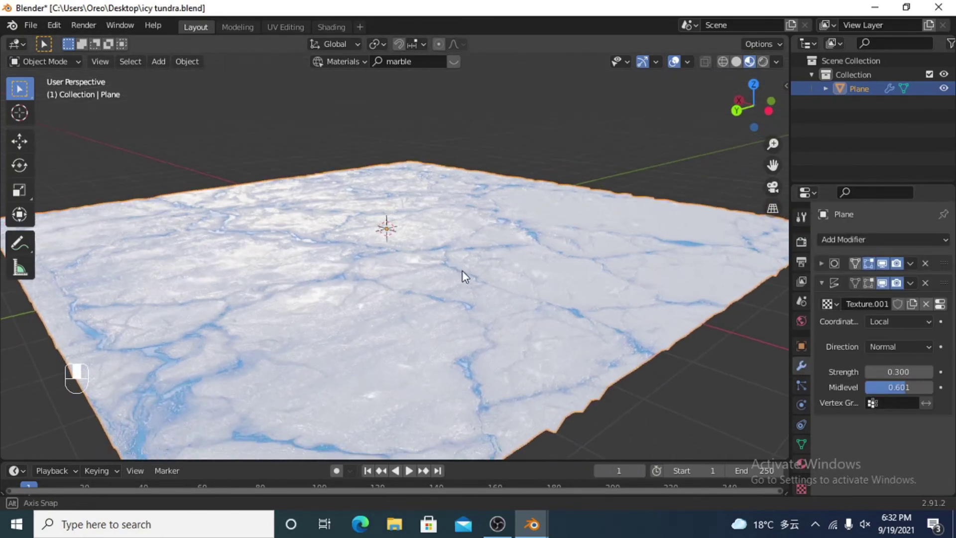
{"action": "scroll", "coordinate": [442, 276], "scroll_direction": "up", "scroll_amount": 3}
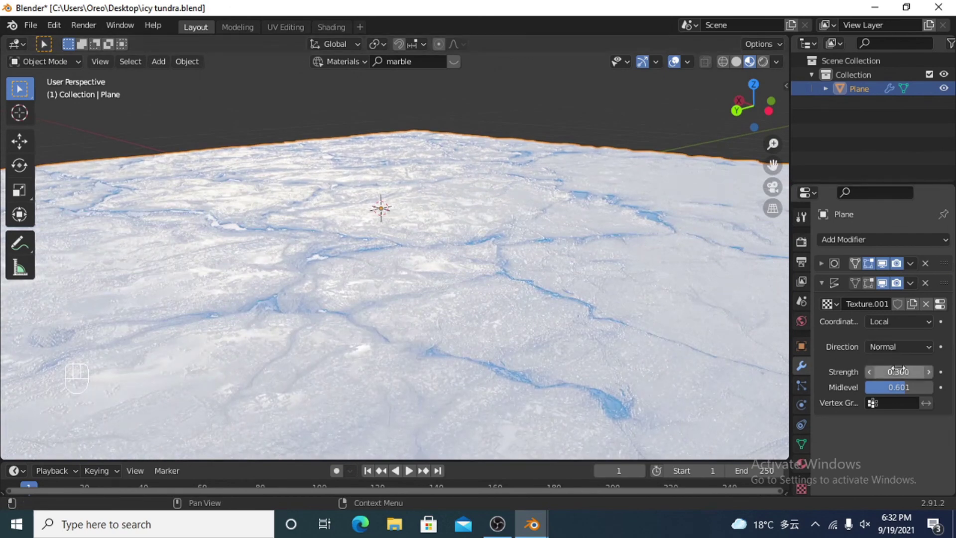
{"action": "left_click_drag", "start_coordinate": [898, 371], "coordinate": [953, 371]}
{"action": "scroll", "coordinate": [515, 259], "scroll_direction": "down", "scroll_amount": 4}
{"action": "middle_click_drag", "start_coordinate": [514, 258], "coordinate": [682, 305]}
{"action": "scroll", "coordinate": [545, 293], "scroll_direction": "up", "scroll_amount": 4}
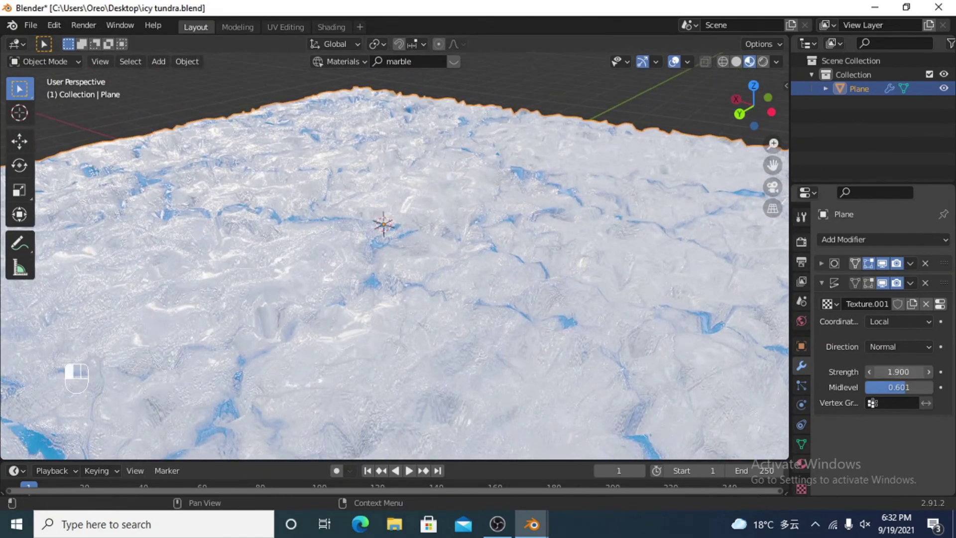
{"action": "left_click_drag", "start_coordinate": [899, 371], "coordinate": [856, 371]}
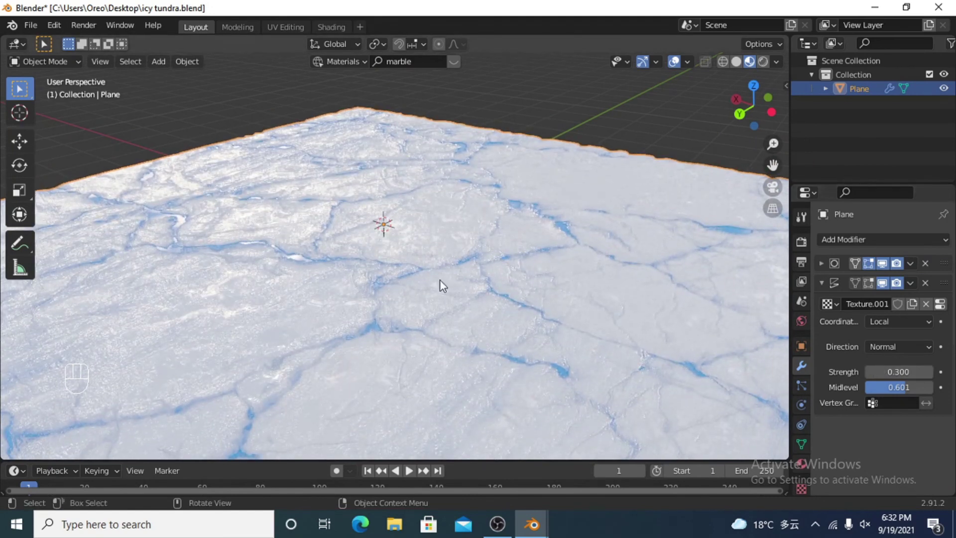
{"action": "middle_click_drag", "start_coordinate": [440, 281], "coordinate": [446, 253], "text": "shift"}
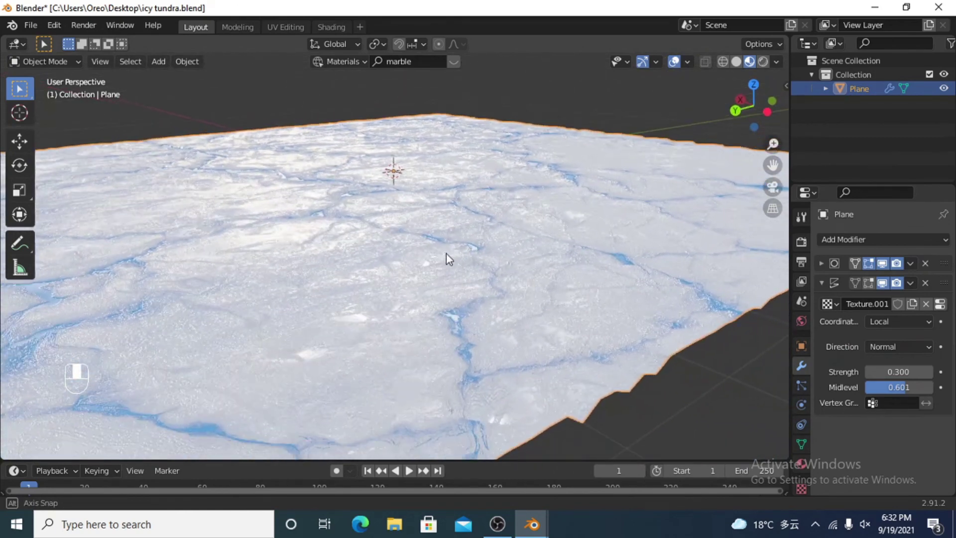